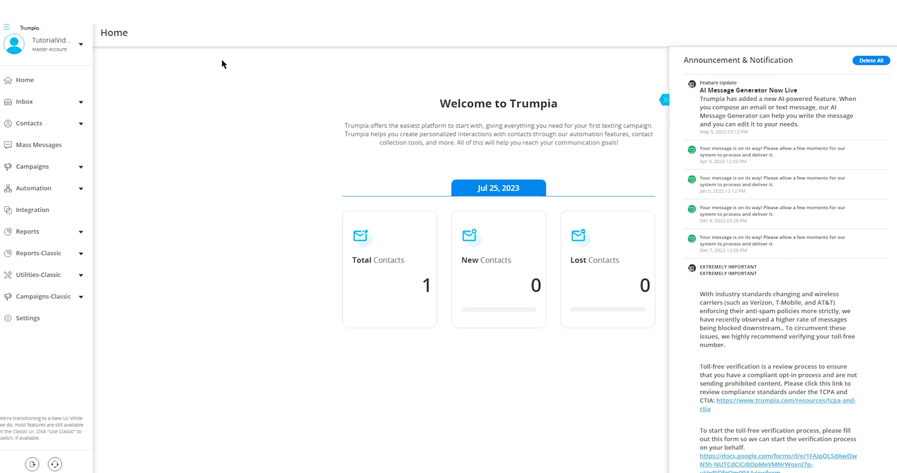
# Step: Compose a new mass message and set its description to "Lunch Notification"
pyautogui.click(41, 150)
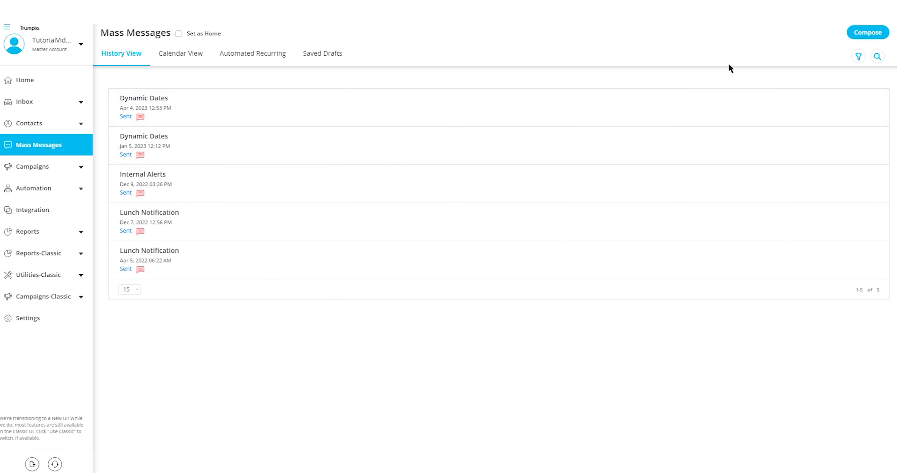
pyautogui.click(870, 33)
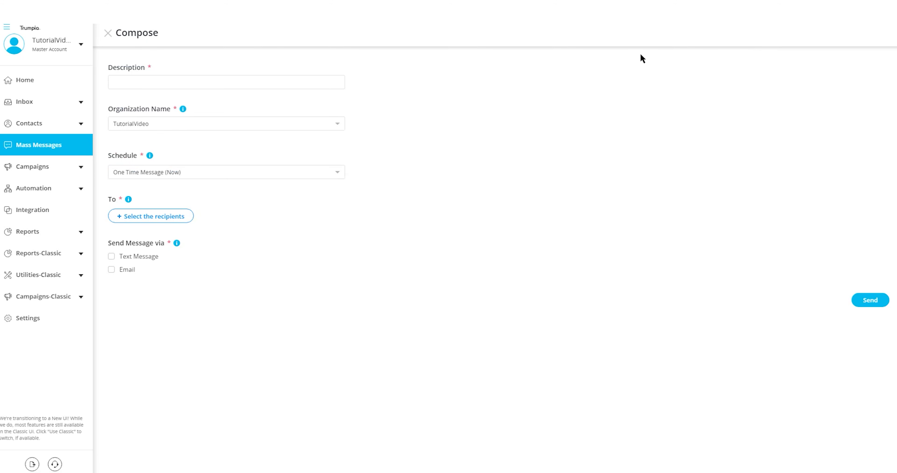
pyautogui.moveTo(108, 67); pyautogui.dragTo(145, 68)
pyautogui.click(128, 81)
pyautogui.write('Tutorial Video')
pyautogui.moveTo(151, 81); pyautogui.dragTo(108, 81)
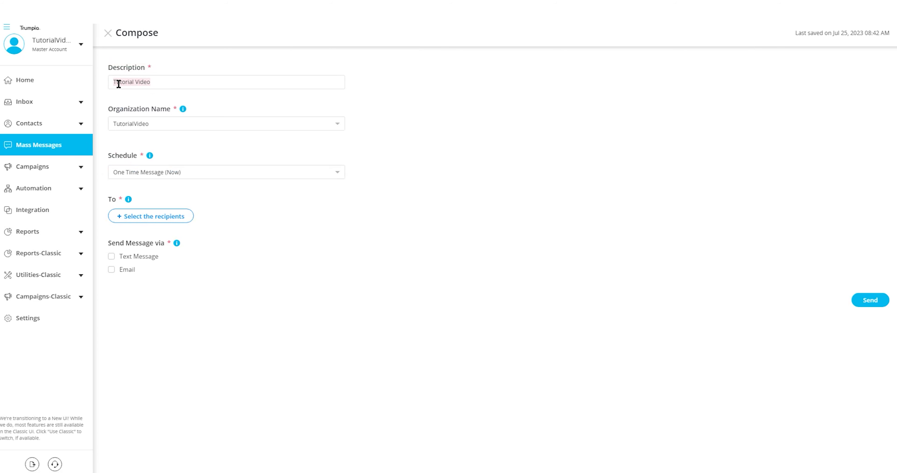
pyautogui.write('Lunch Notification')
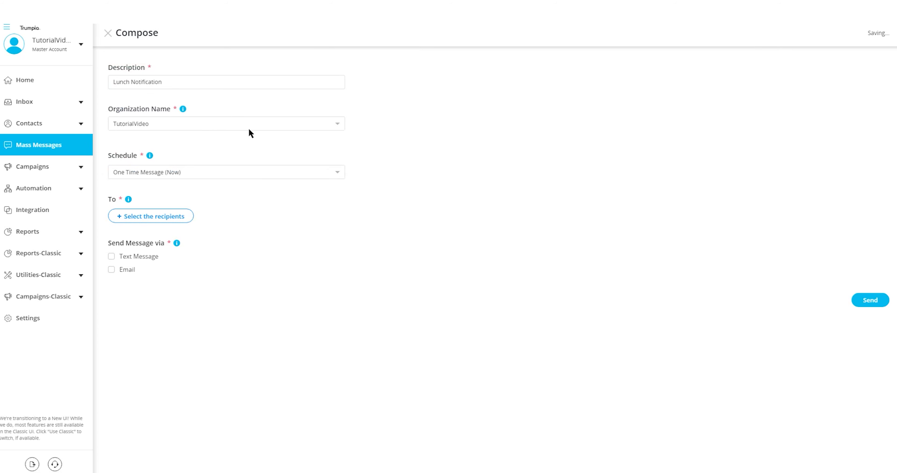
# Step: Check which organization names are available for the message, keeping TutorialVideo
pyautogui.moveTo(105, 110); pyautogui.dragTo(170, 106)
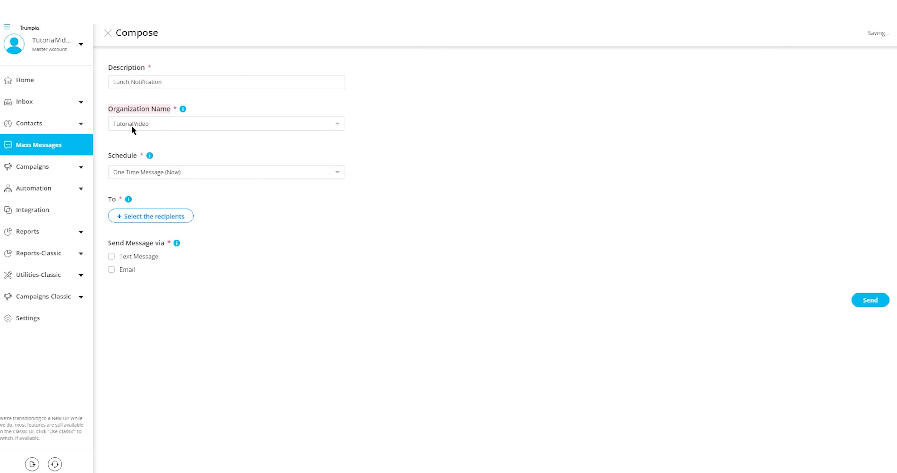
pyautogui.click(337, 124)
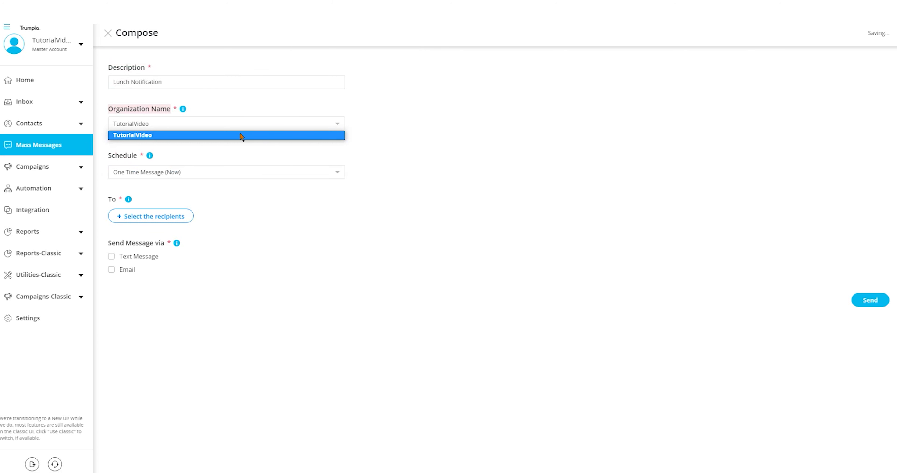
pyautogui.click(274, 125)
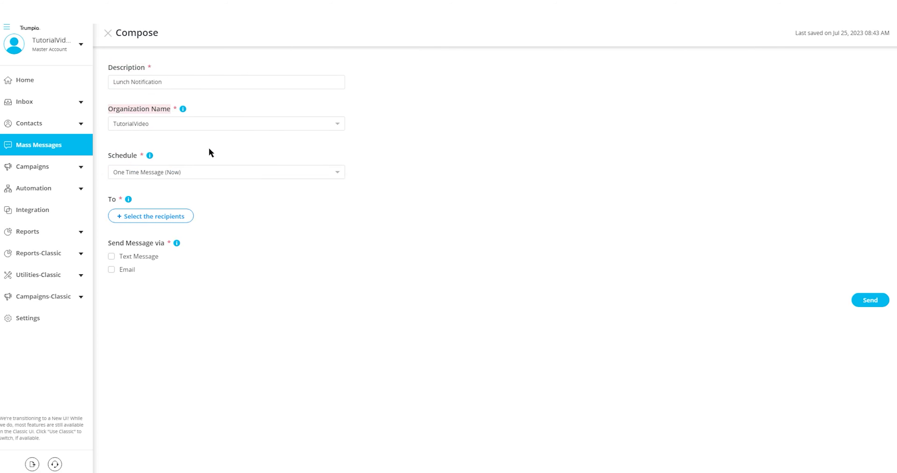
# Step: Try the One Time Message (Later) schedule and look at its send date and time choices
pyautogui.moveTo(107, 155); pyautogui.dragTo(134, 156)
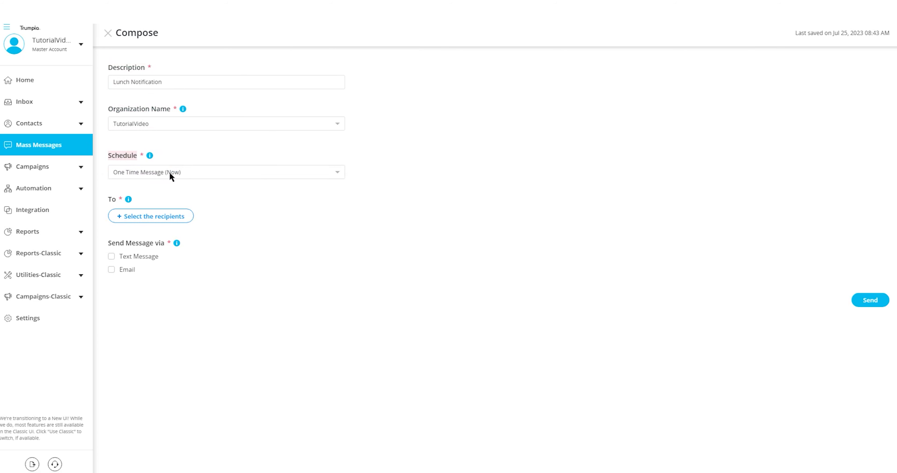
pyautogui.click(337, 172)
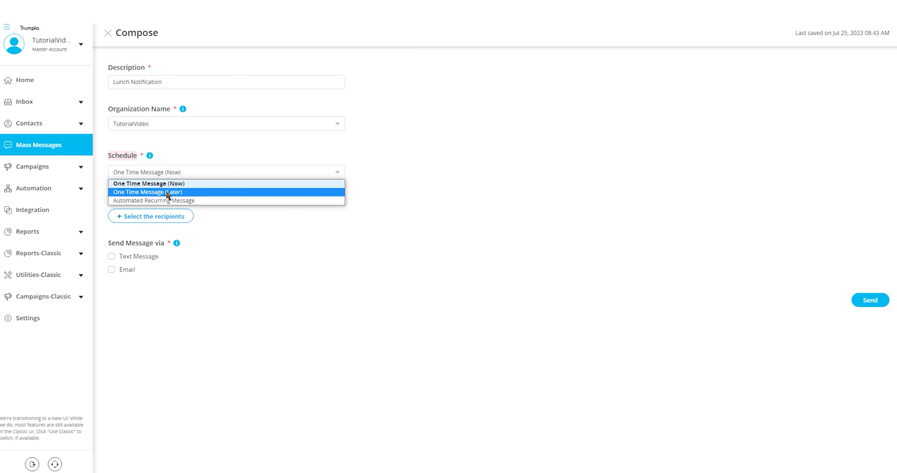
pyautogui.click(191, 191)
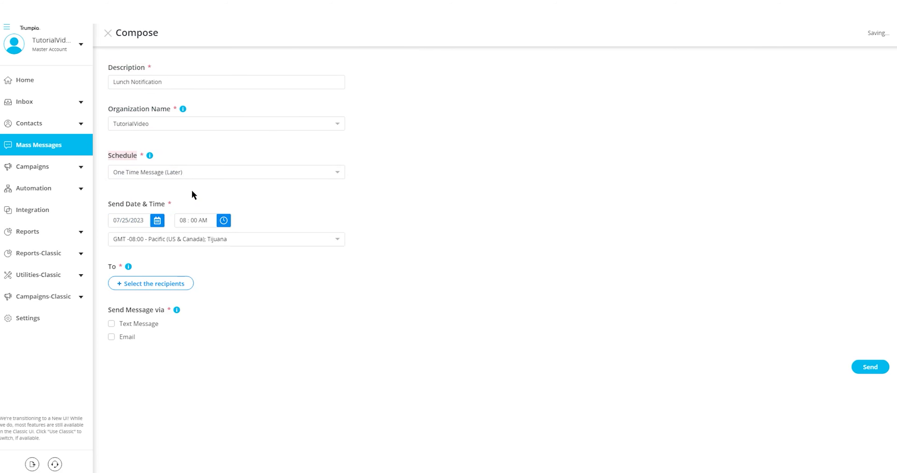
pyautogui.click(134, 221)
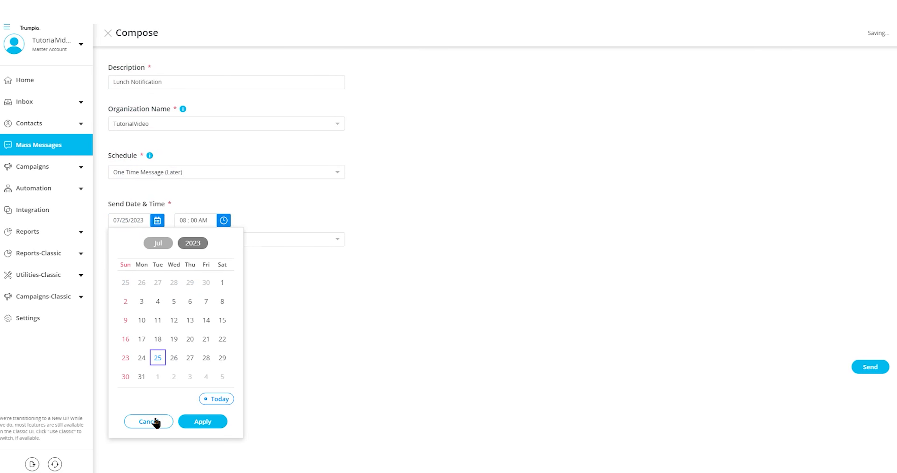
pyautogui.click(198, 423)
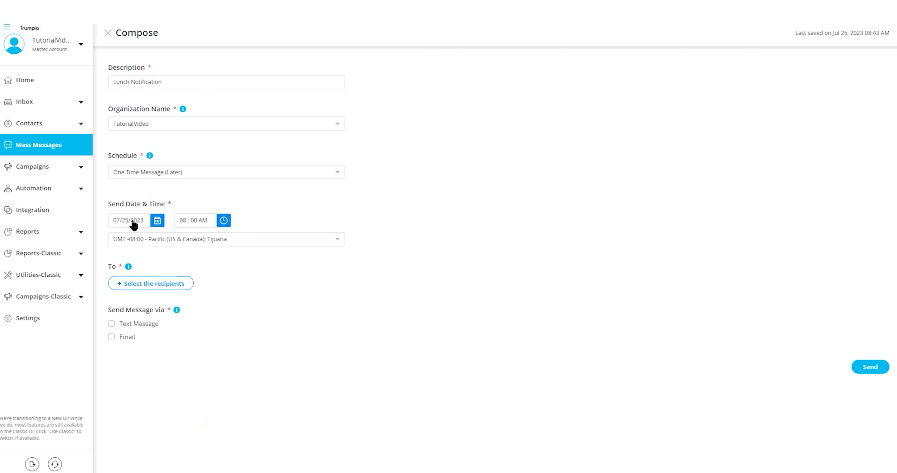
pyautogui.click(189, 226)
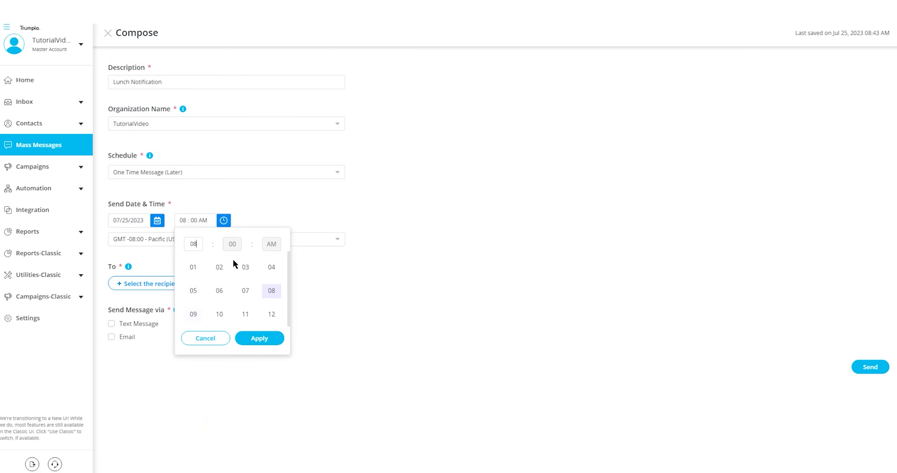
pyautogui.click(214, 339)
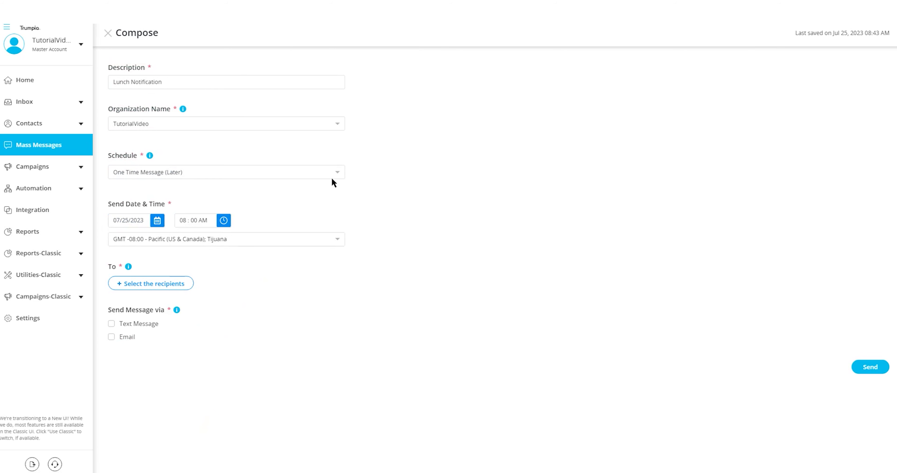
# Step: Try the Automated Recurring Message schedule with its range, start date and time choices, and return to One Time Message (Now)
pyautogui.click(337, 172)
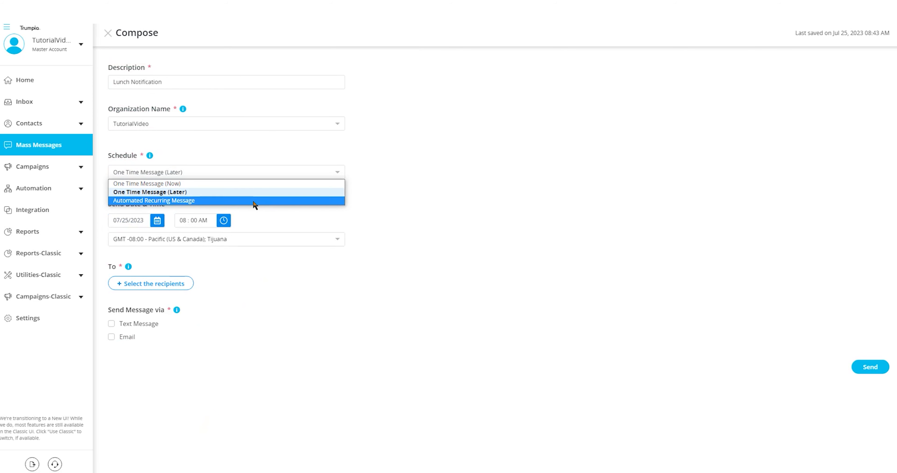
pyautogui.click(185, 202)
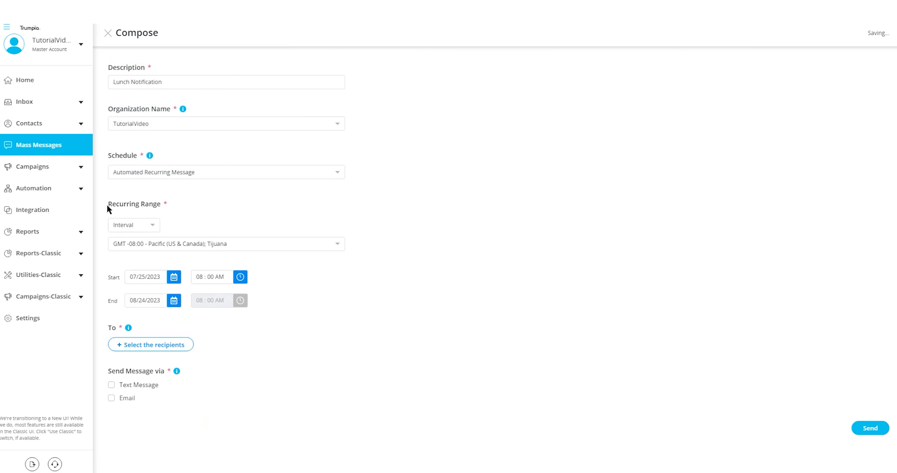
pyautogui.click(153, 226)
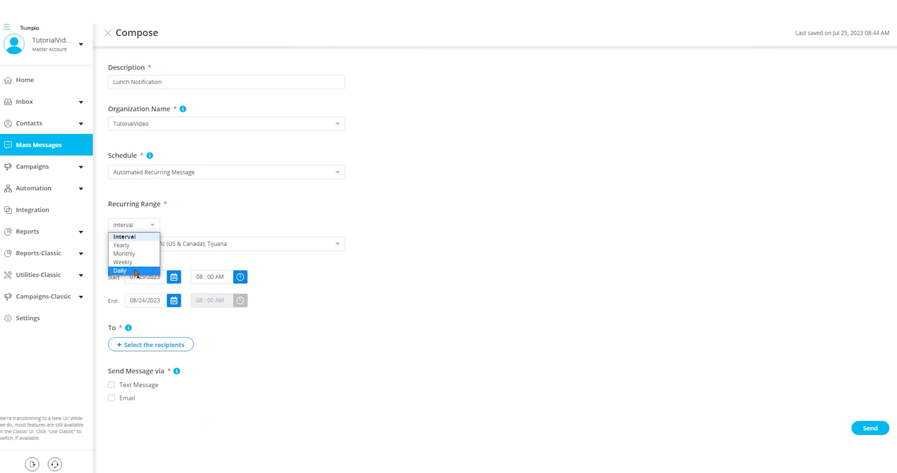
pyautogui.click(186, 232)
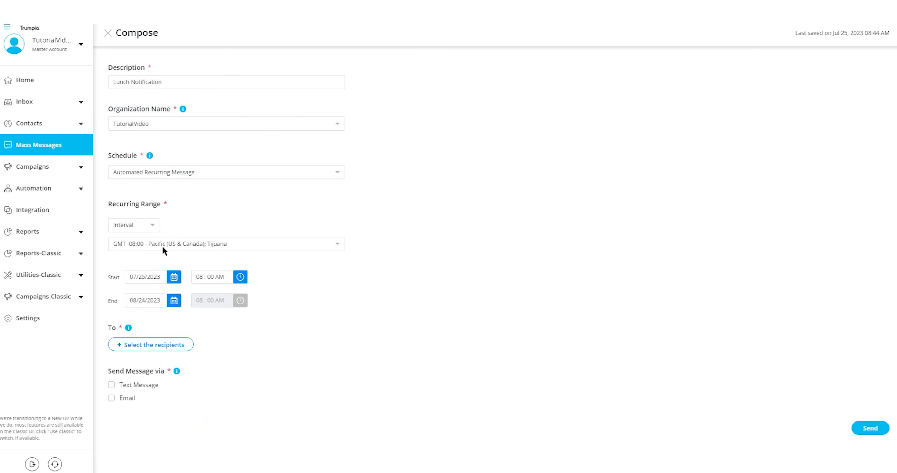
pyautogui.click(149, 280)
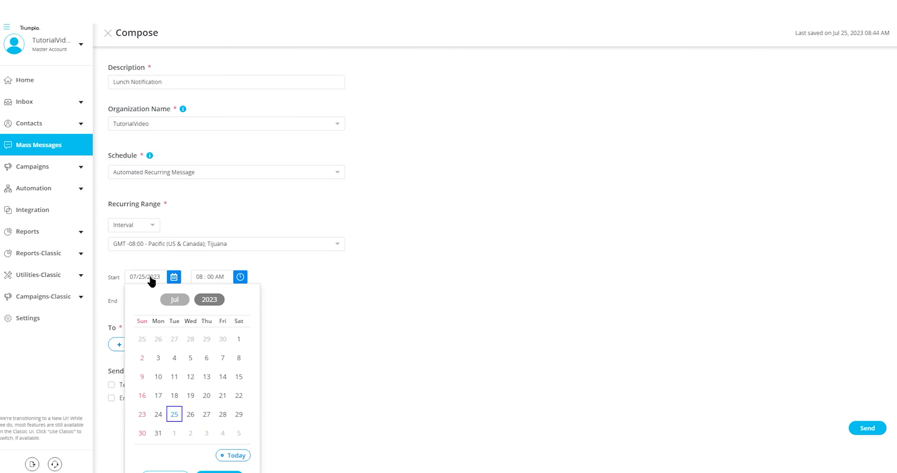
pyautogui.click(232, 471)
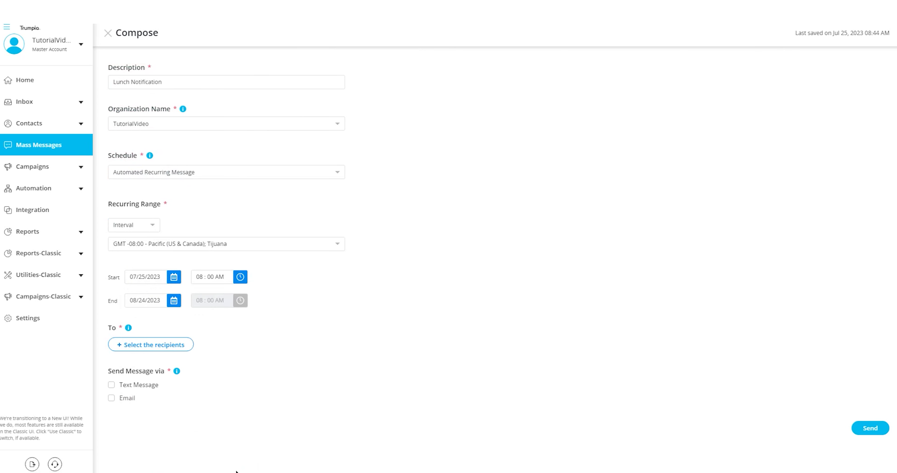
pyautogui.click(213, 279)
pyautogui.click(292, 396)
pyautogui.click(337, 172)
pyautogui.click(299, 183)
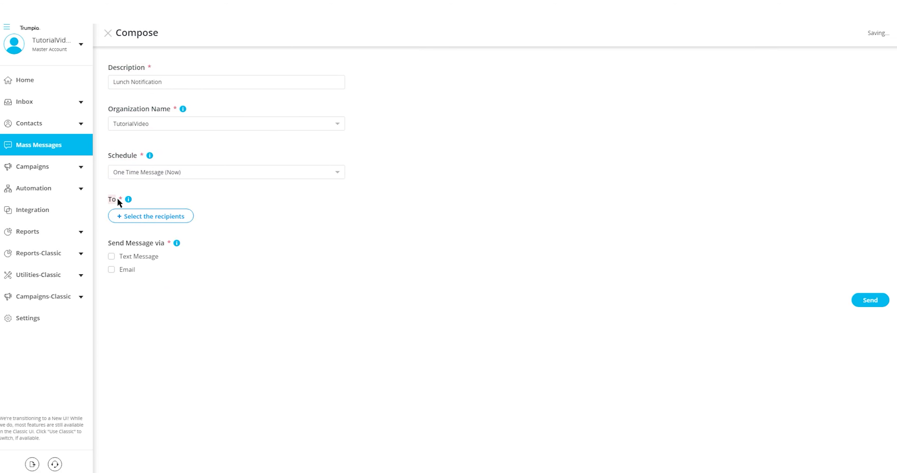
# Step: Open the recipient selection and look through the distribution lists, dynamic targets and individual contacts without saving a selection
pyautogui.click(149, 217)
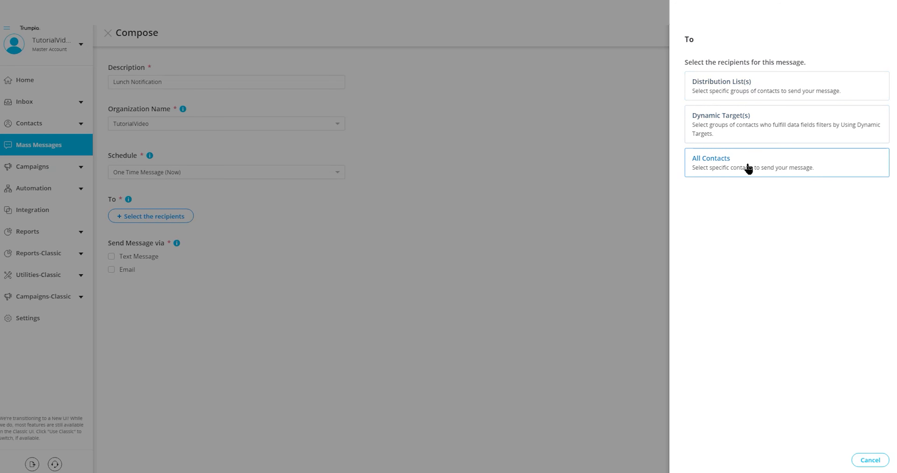
pyautogui.click(747, 89)
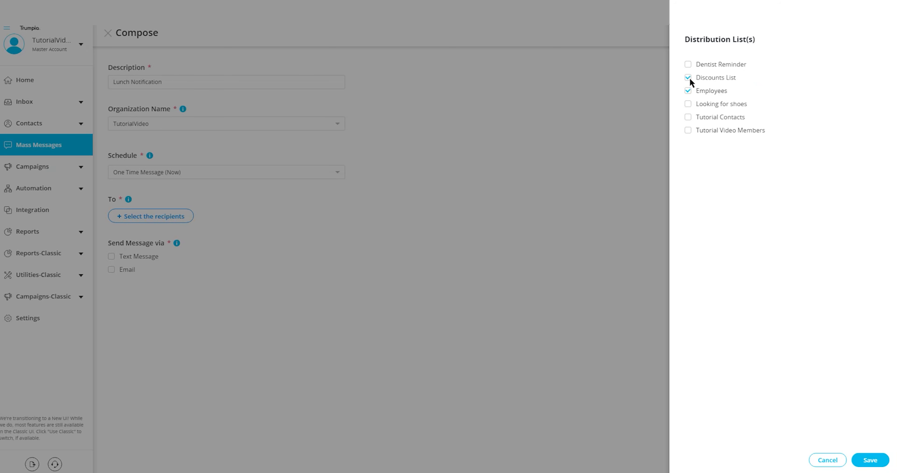
pyautogui.click(828, 460)
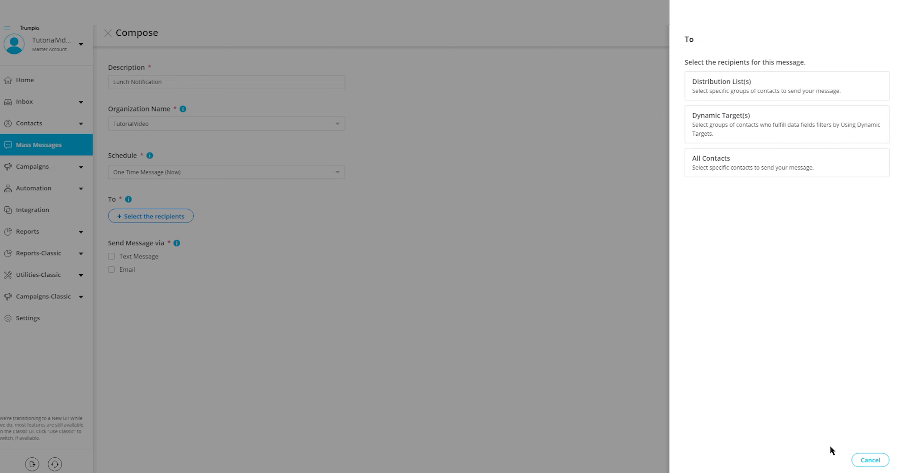
pyautogui.click(749, 131)
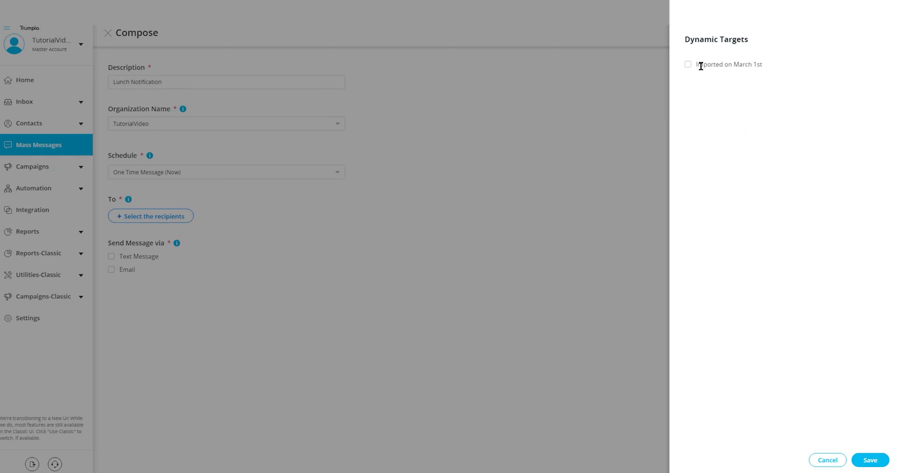
pyautogui.click(826, 460)
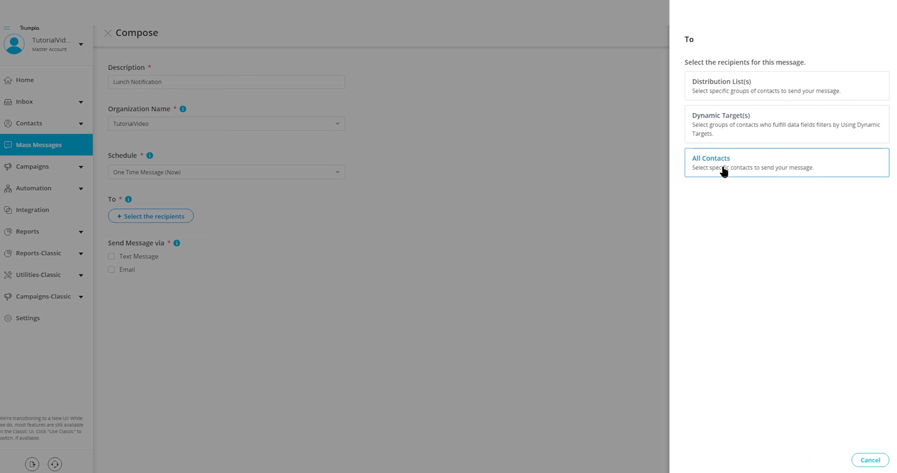
pyautogui.click(749, 171)
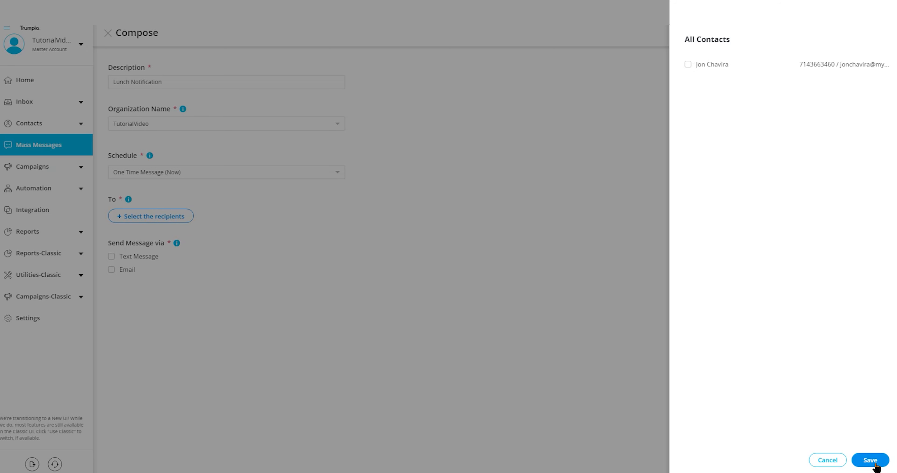
pyautogui.click(835, 460)
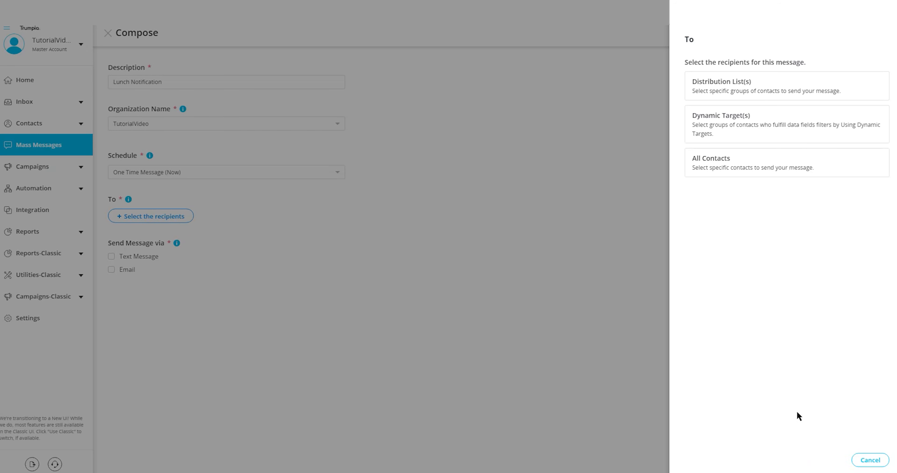
# Step: Select the Employees distribution list as the message's recipients and save the selection
pyautogui.click(723, 88)
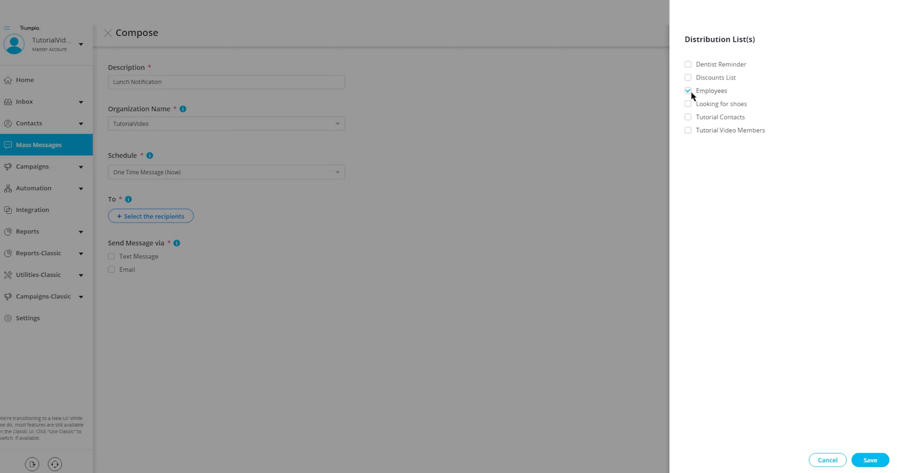
pyautogui.click(870, 460)
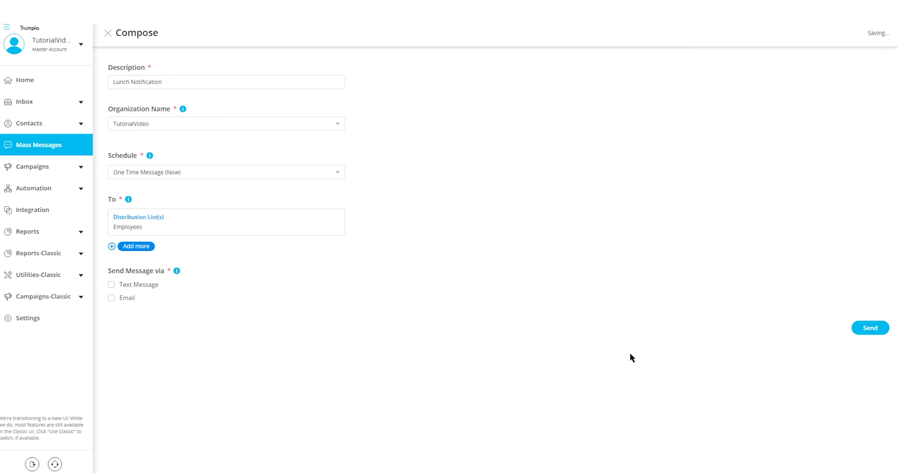
pyautogui.moveTo(131, 226)
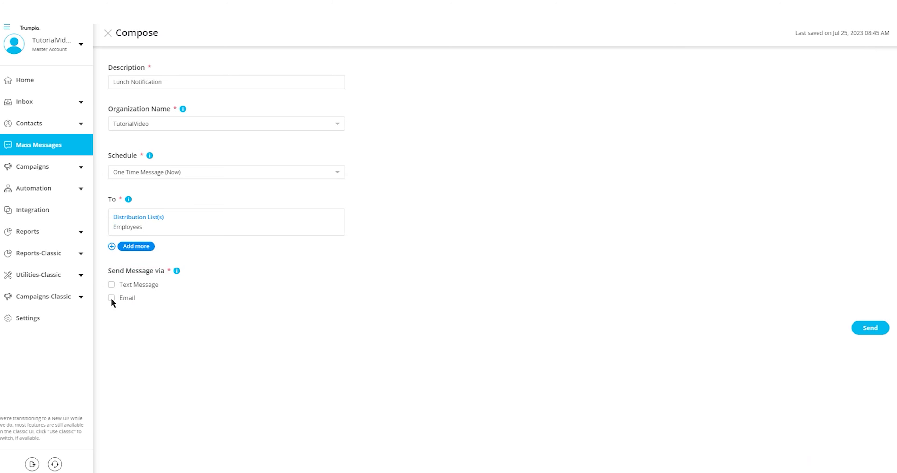
# Step: Create a text message from scratch for this mailing with the body "Let's get lunch"
pyautogui.click(112, 285)
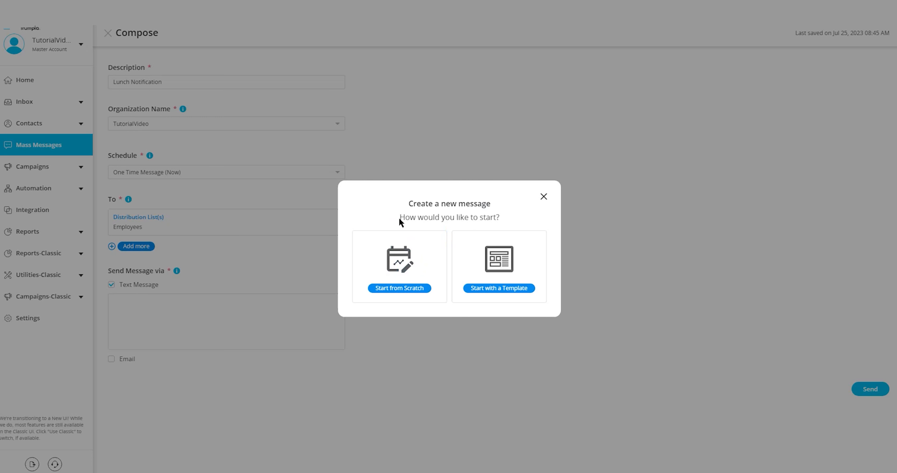
pyautogui.moveTo(400, 218); pyautogui.dragTo(501, 222)
pyautogui.click(502, 220)
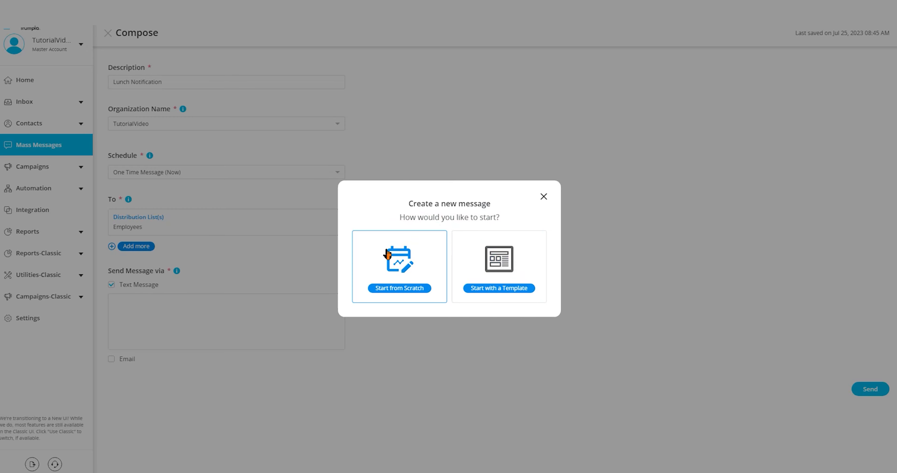
pyautogui.click(407, 275)
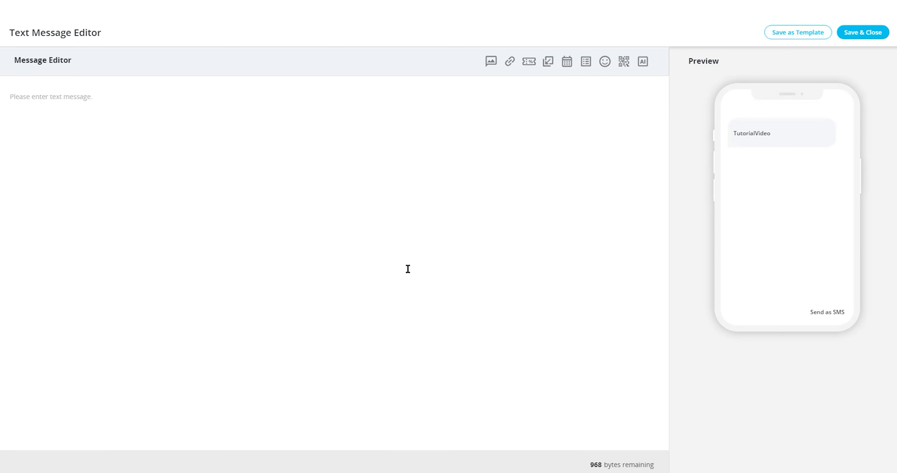
pyautogui.click(22, 97)
pyautogui.write("Let's get lunch")
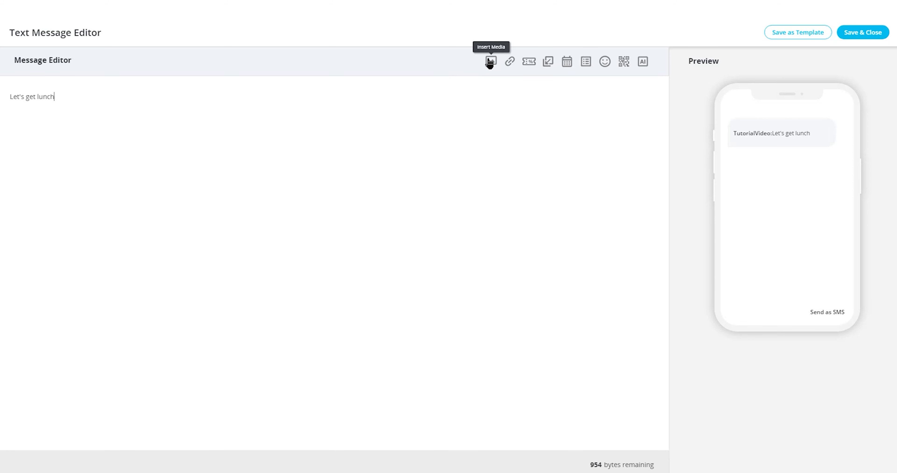
# Step: Examine the media, shortened URL and coupon insertion options of the message editor without inserting anything
pyautogui.click(492, 62)
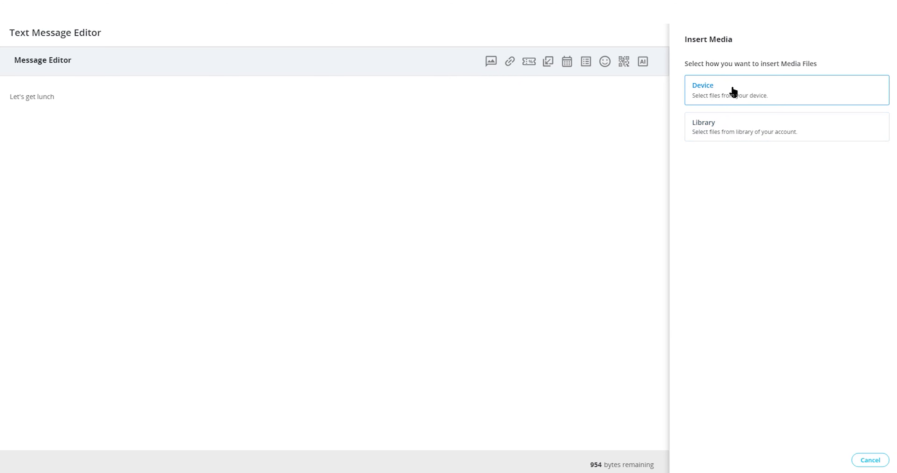
pyautogui.click(872, 461)
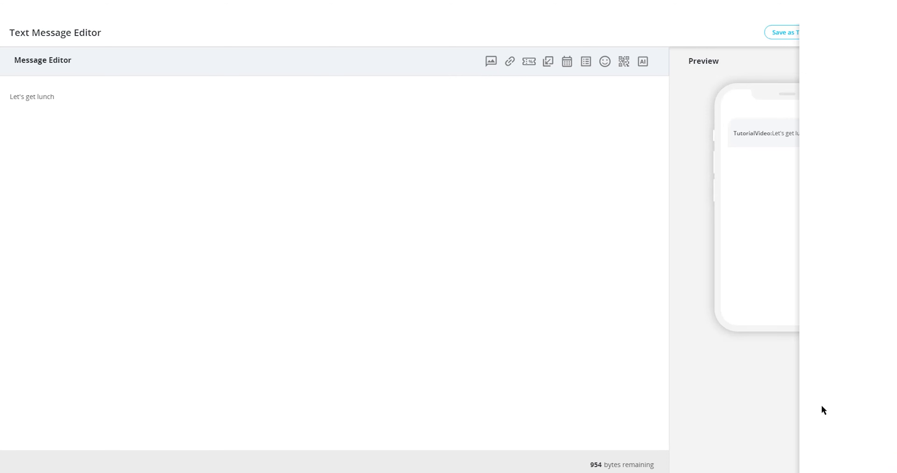
pyautogui.click(510, 63)
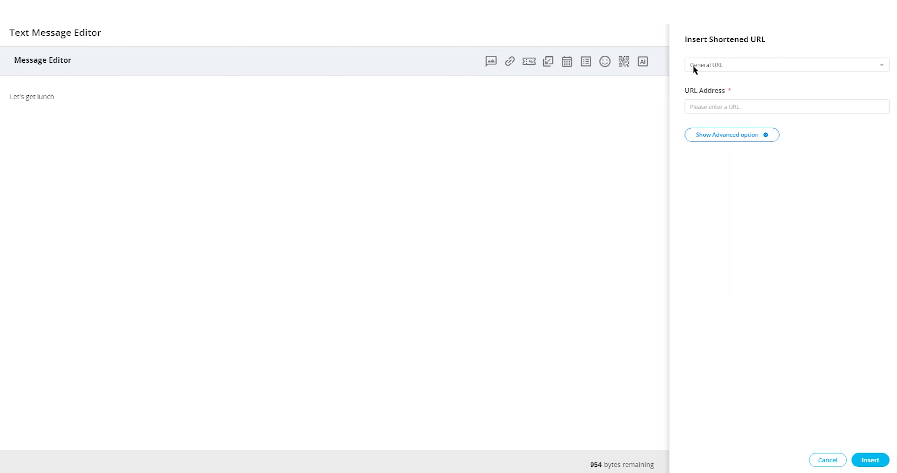
pyautogui.click(708, 108)
pyautogui.write('Tru')
pyautogui.press('BackSpace')
pyautogui.write('u')
pyautogui.click(836, 461)
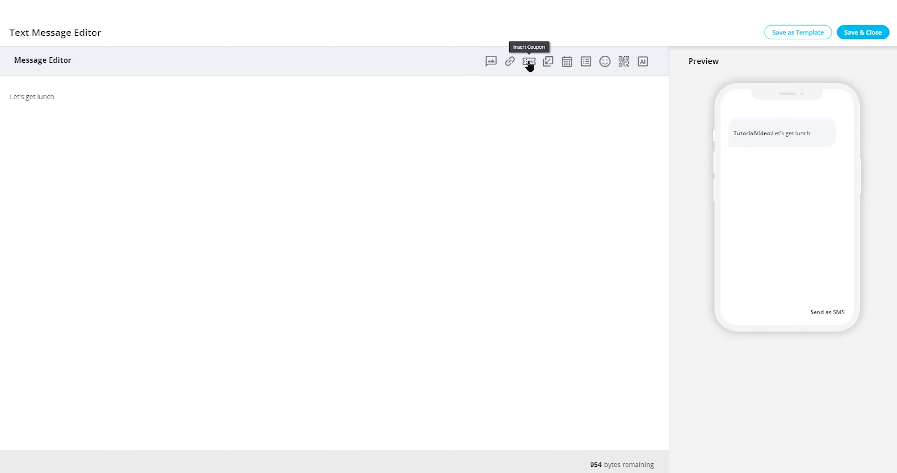
pyautogui.click(529, 64)
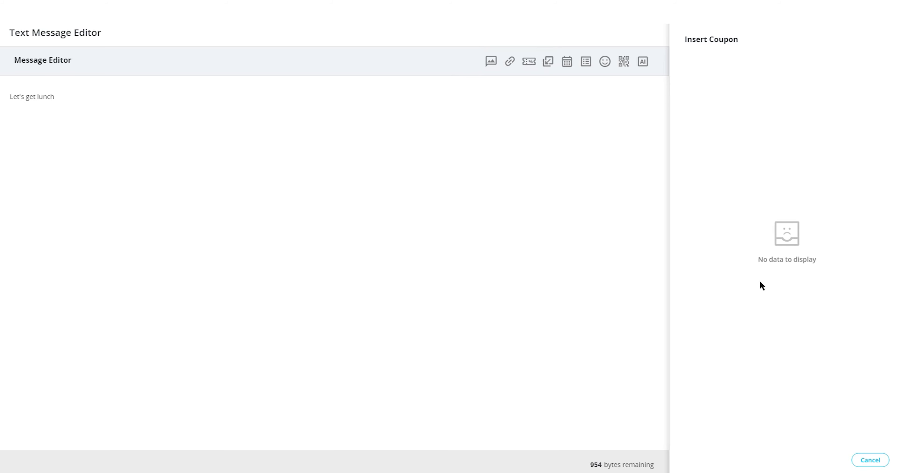
pyautogui.click(870, 462)
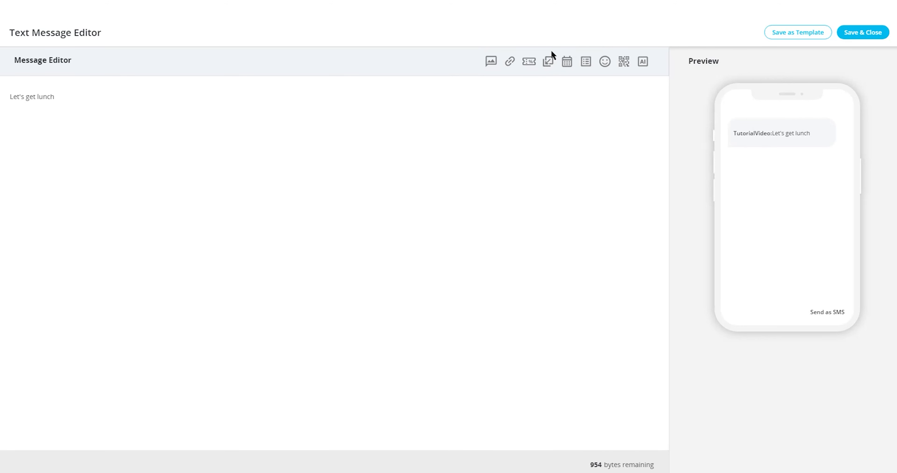
# Step: Insert the First name personalization field after "Let's get lunch" in the text message
pyautogui.click(549, 63)
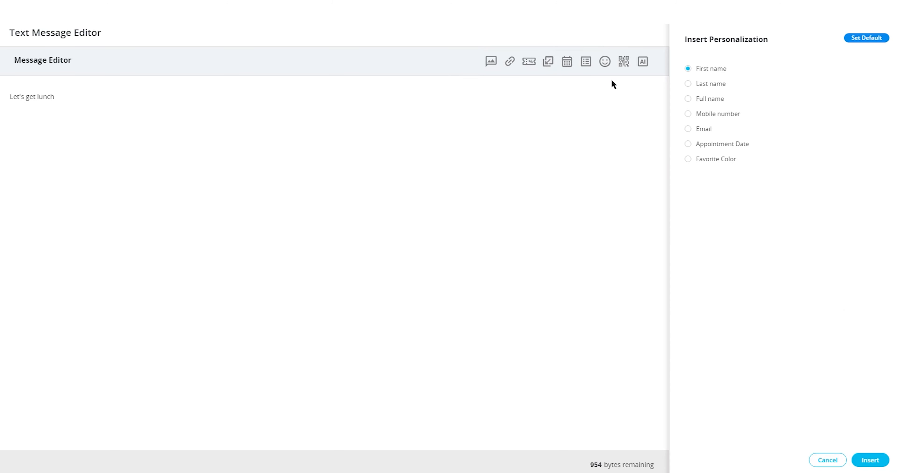
pyautogui.moveTo(685, 42); pyautogui.dragTo(768, 42)
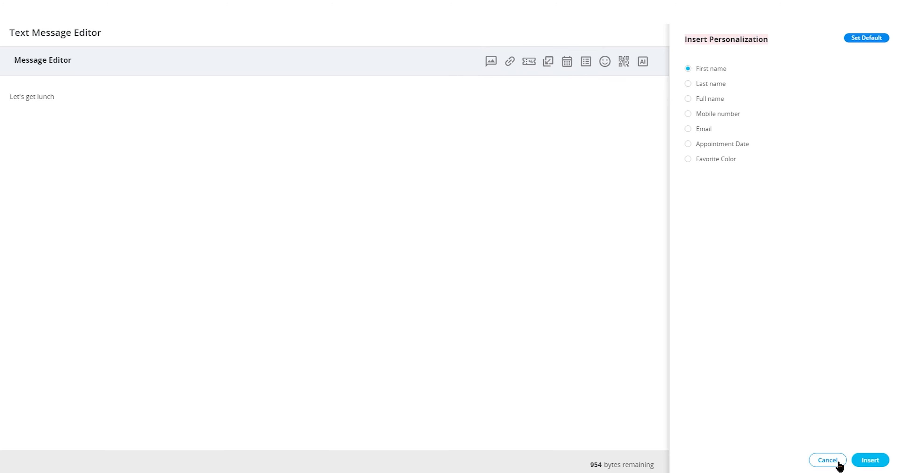
pyautogui.click(869, 460)
pyautogui.click(604, 264)
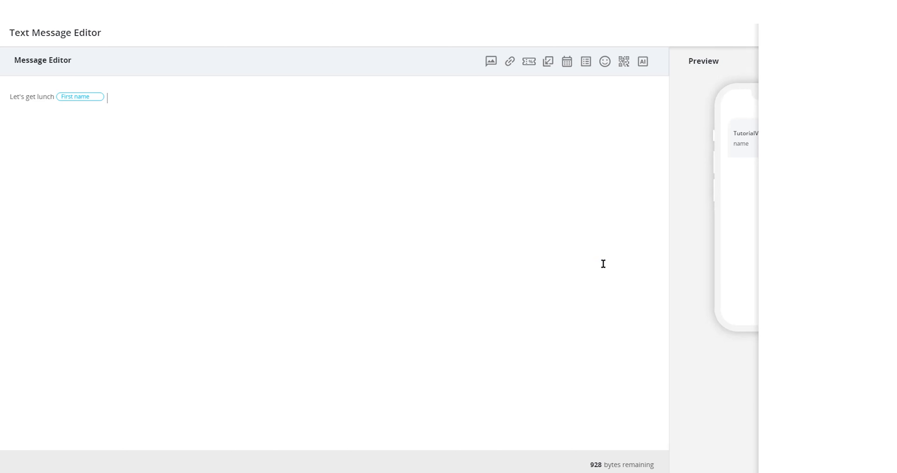
# Step: Examine the dynamic date options and the text message template list, leaving both without inserting anything
pyautogui.click(567, 63)
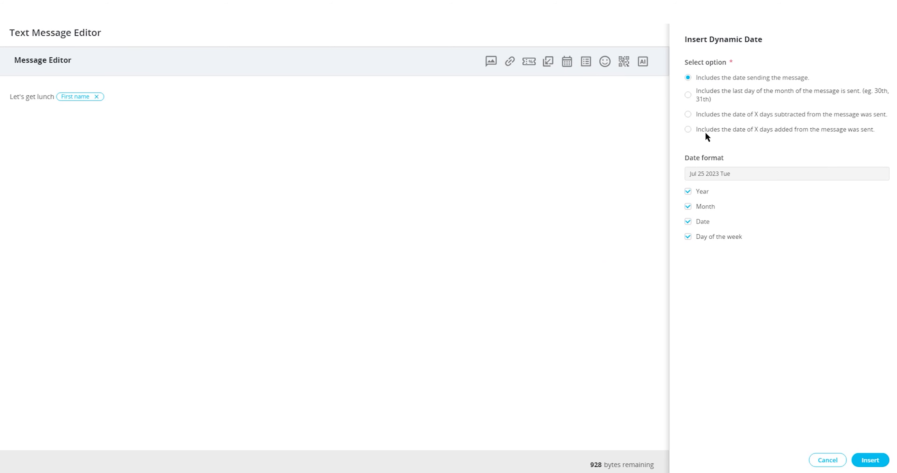
pyautogui.moveTo(690, 158); pyautogui.dragTo(722, 158)
pyautogui.click(841, 462)
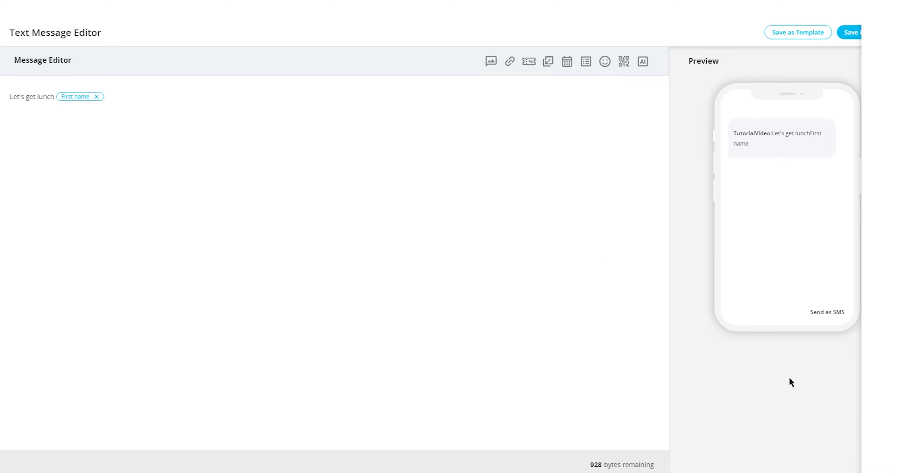
pyautogui.click(587, 66)
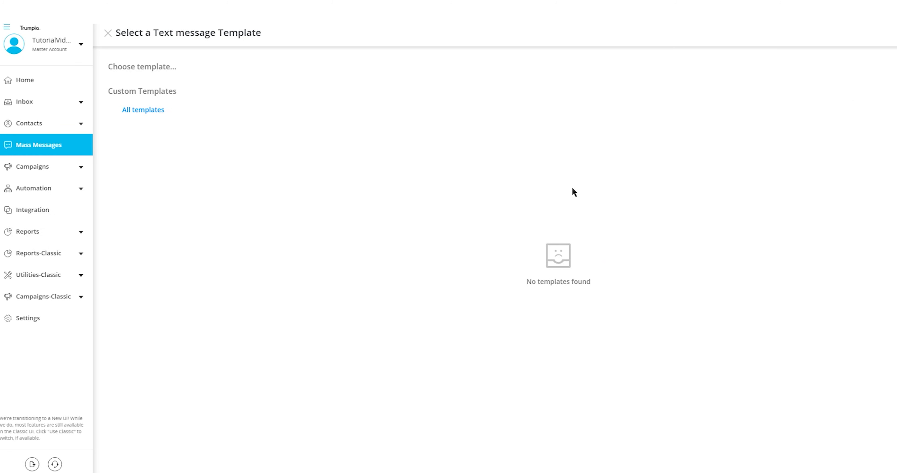
pyautogui.click(107, 33)
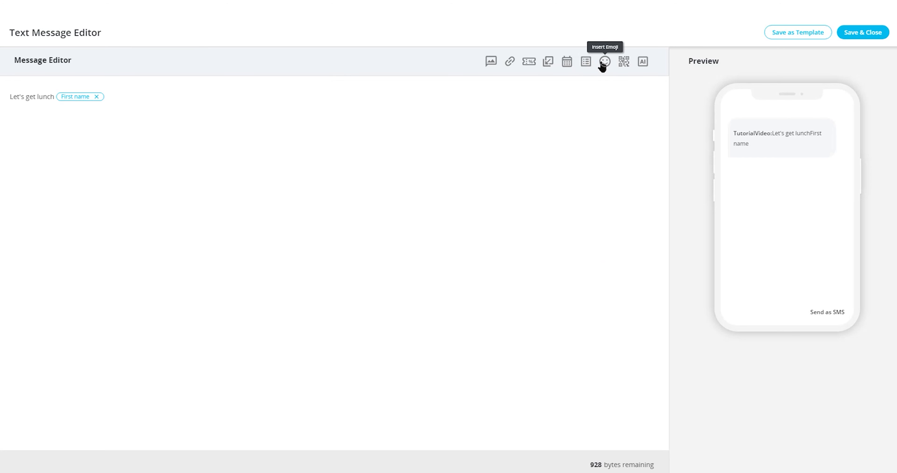
# Step: Insert the first emoji of the Smileys & Emotion category after the First name field
pyautogui.click(604, 63)
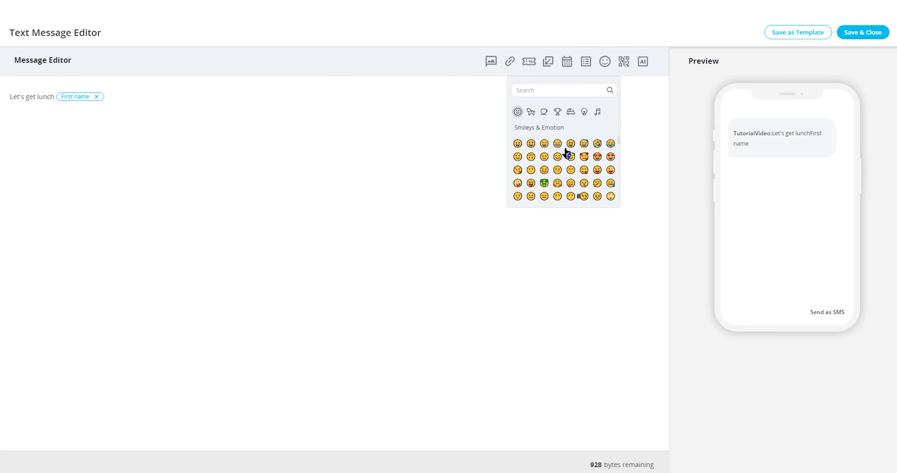
pyautogui.click(519, 144)
pyautogui.click(634, 115)
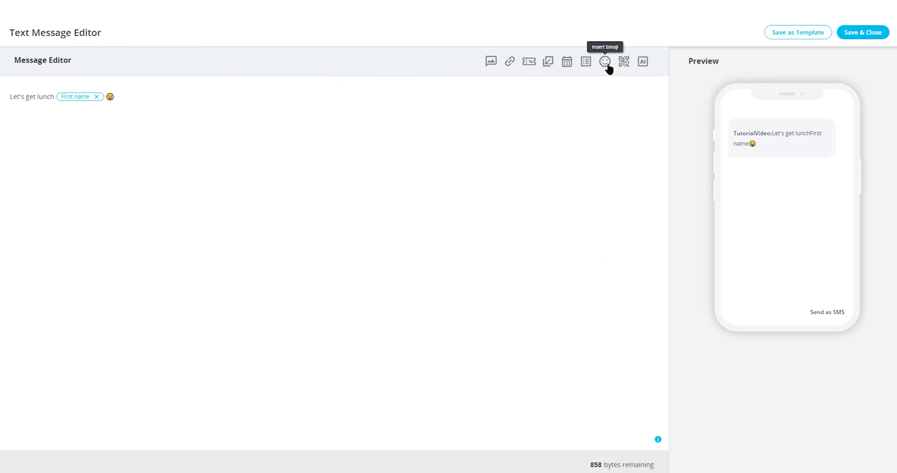
# Step: Examine the QR code insertion and the AI Response Generator's settings, including its tone choices, without inserting anything
pyautogui.click(624, 65)
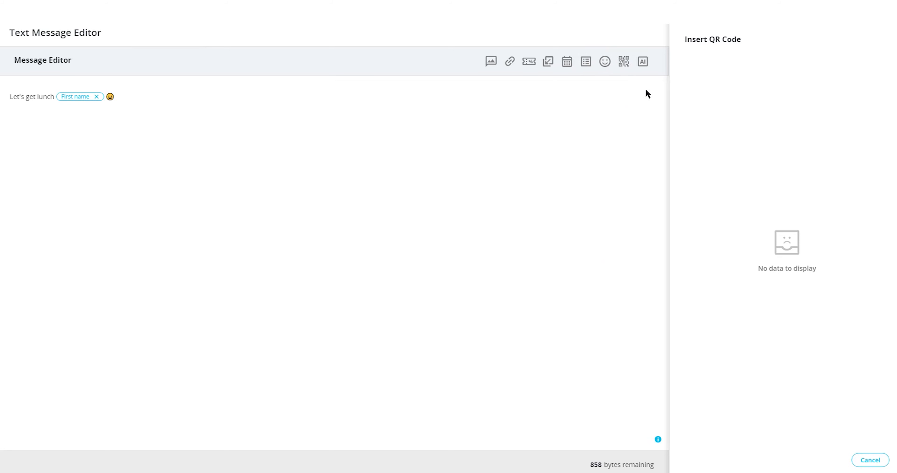
pyautogui.click(870, 460)
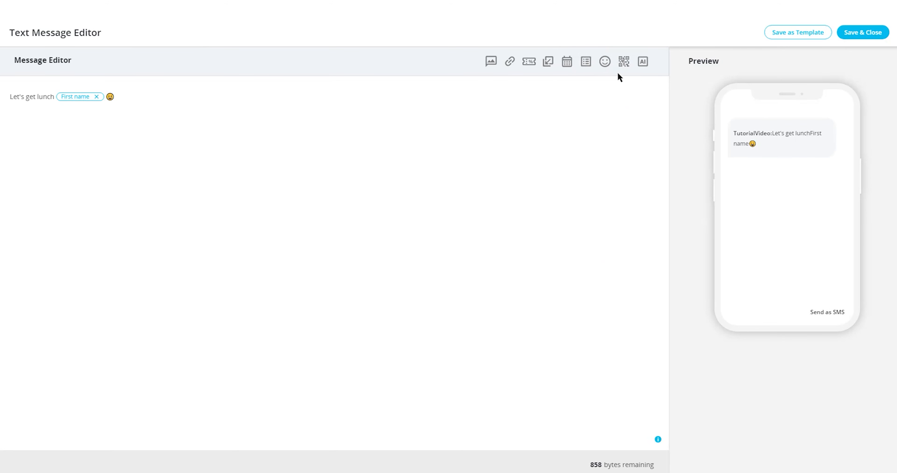
pyautogui.click(642, 64)
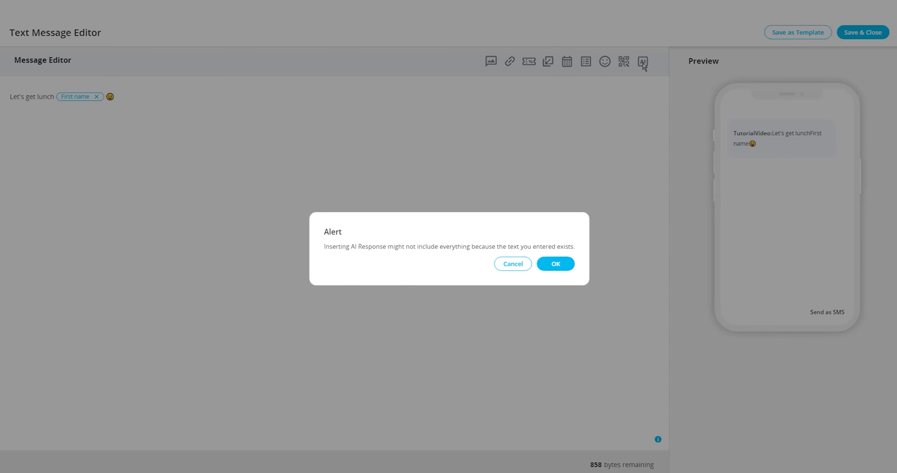
pyautogui.click(556, 263)
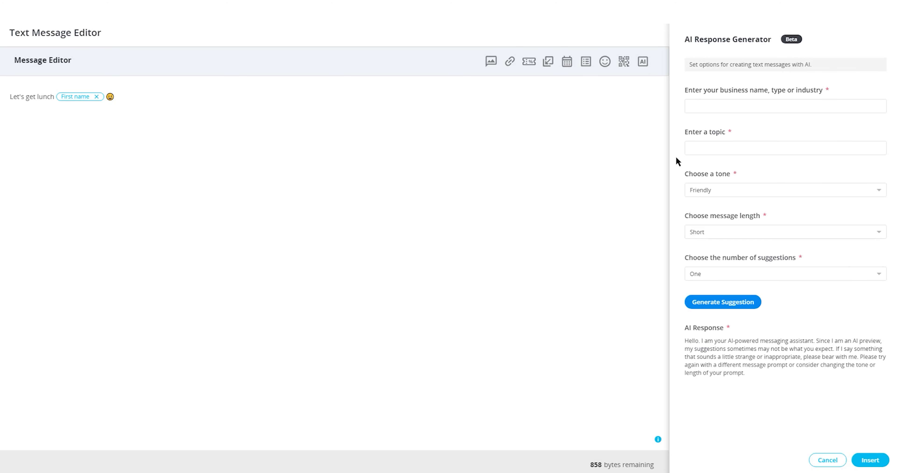
pyautogui.click(878, 191)
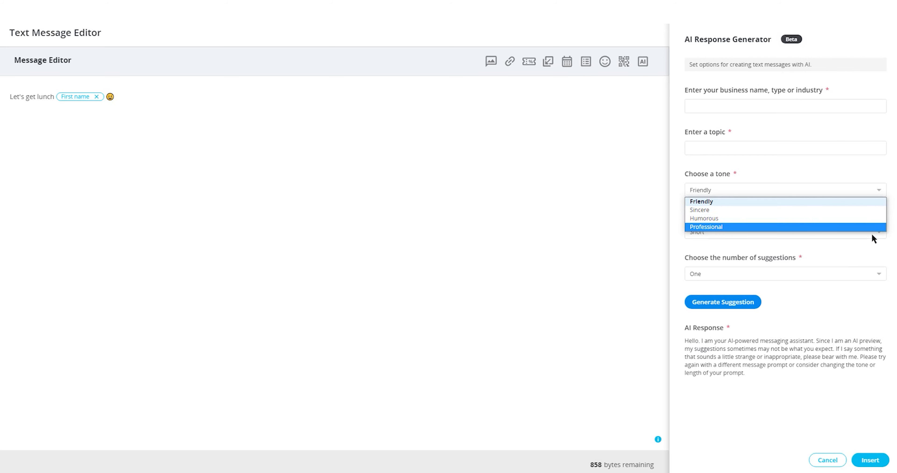
pyautogui.click(878, 251)
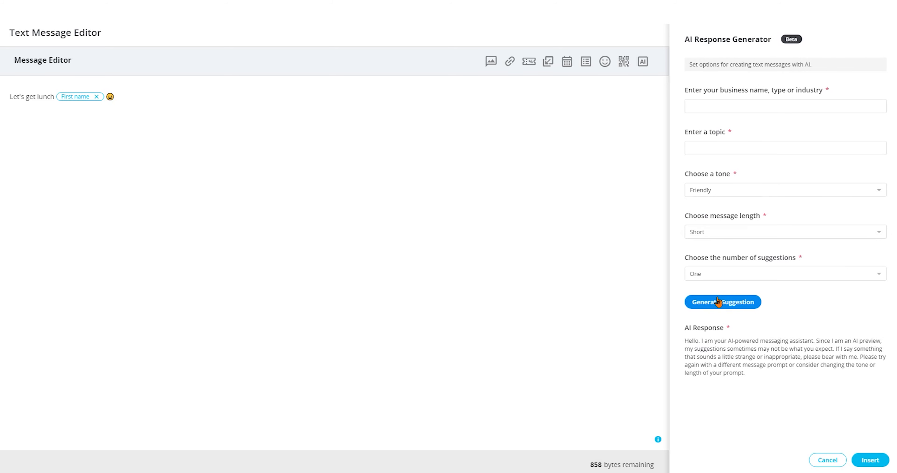
pyautogui.click(827, 461)
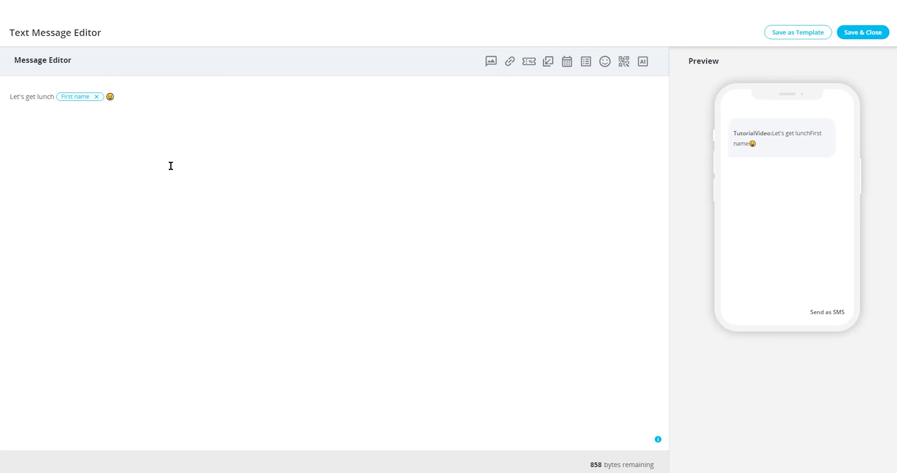
# Step: Save the finished text message and return to the mass message's compose form
pyautogui.click(867, 33)
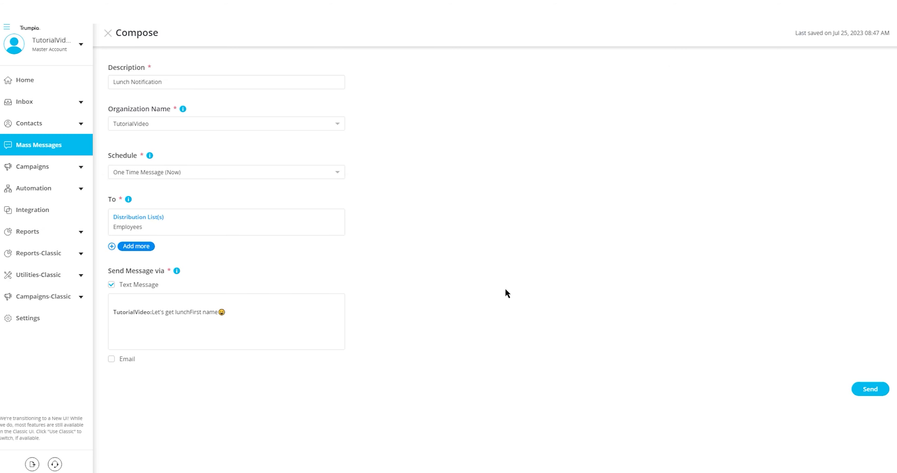